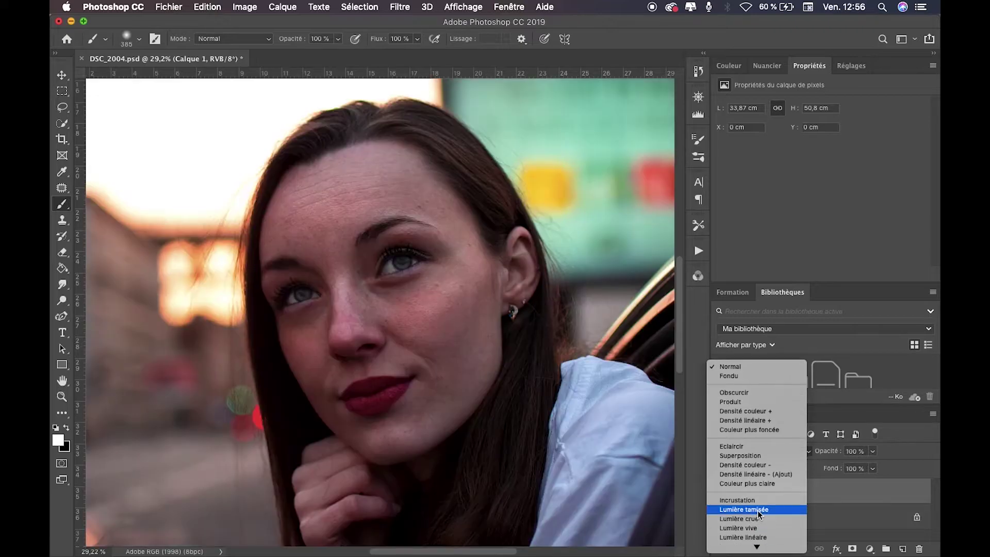
Set Calque 1's blend mode to Lumière linéaire and compare the portrait with the layer hidden and shown
left_click(757, 537)
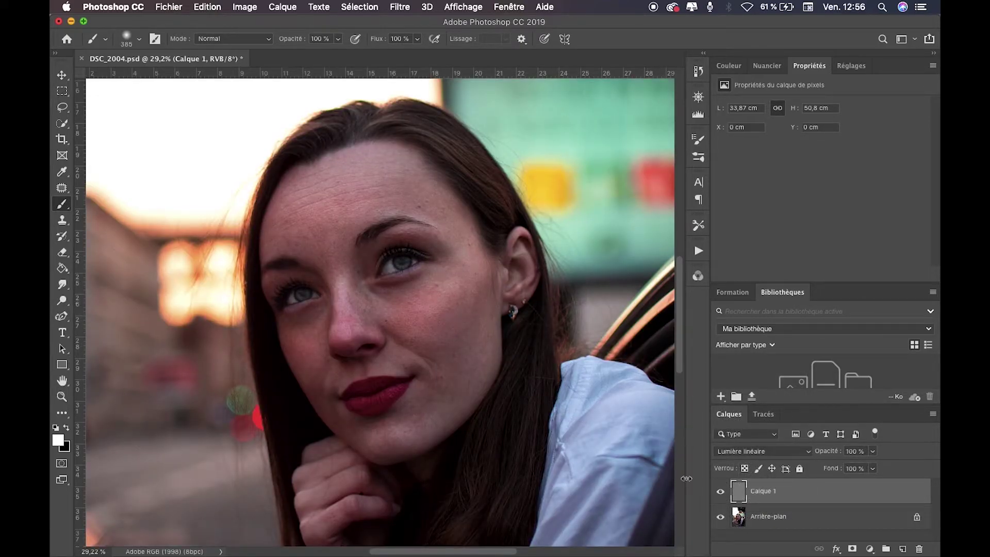
left_click(719, 492)
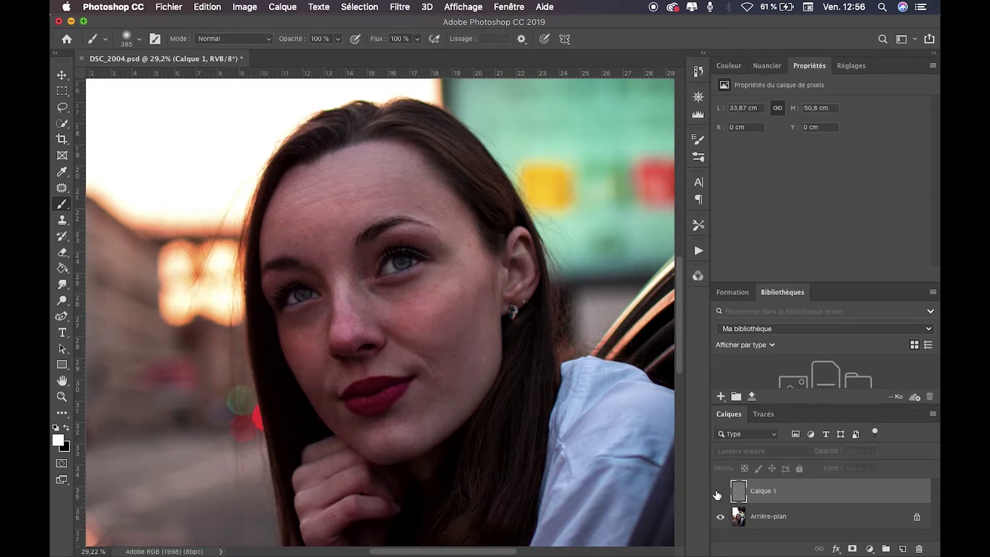
left_click(719, 493)
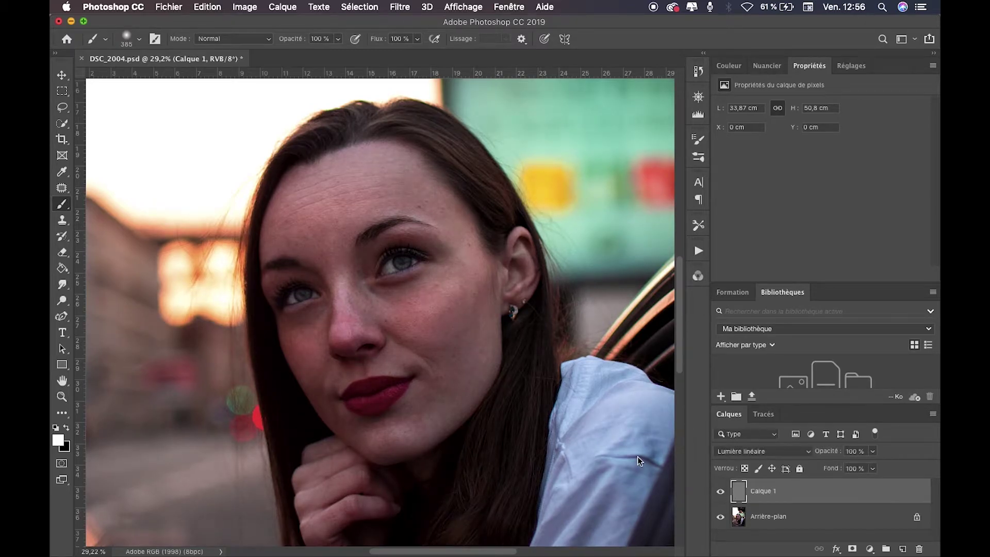
scroll(637, 456, "up", 3)
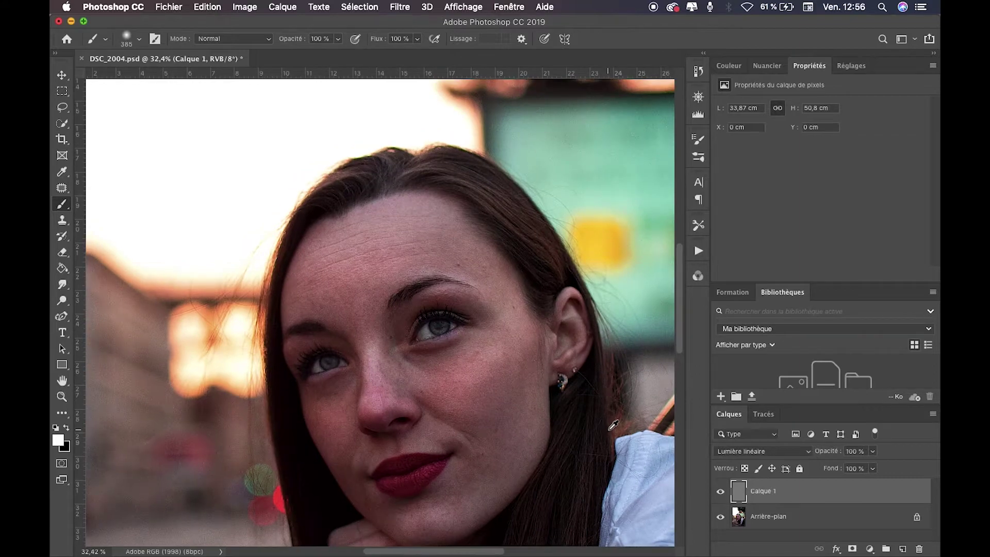
left_click(720, 492)
left_click(720, 492)
scroll(519, 404, "down", 5)
scroll(518, 404, "up", 5)
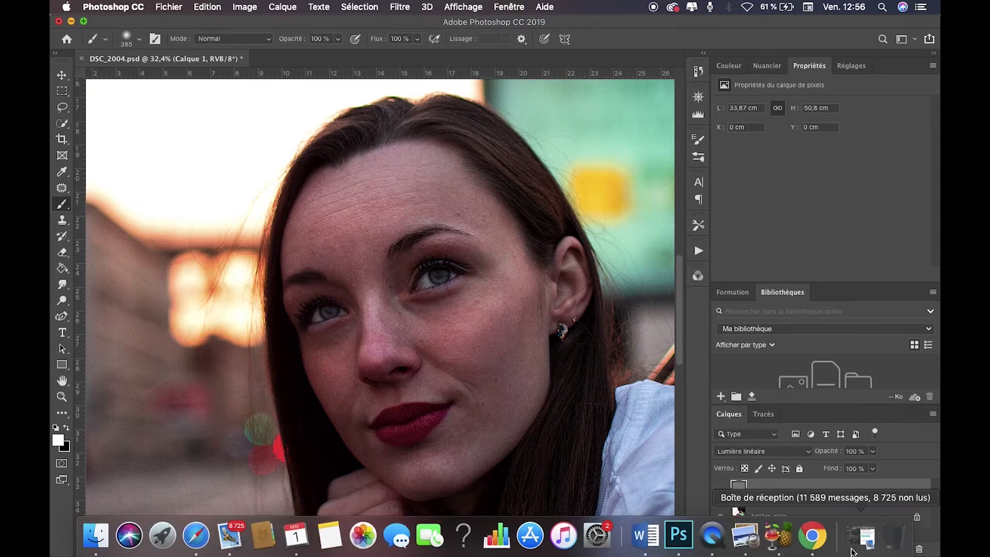
Add a layer mask to Calque 1 and invert it to black
left_click(852, 549)
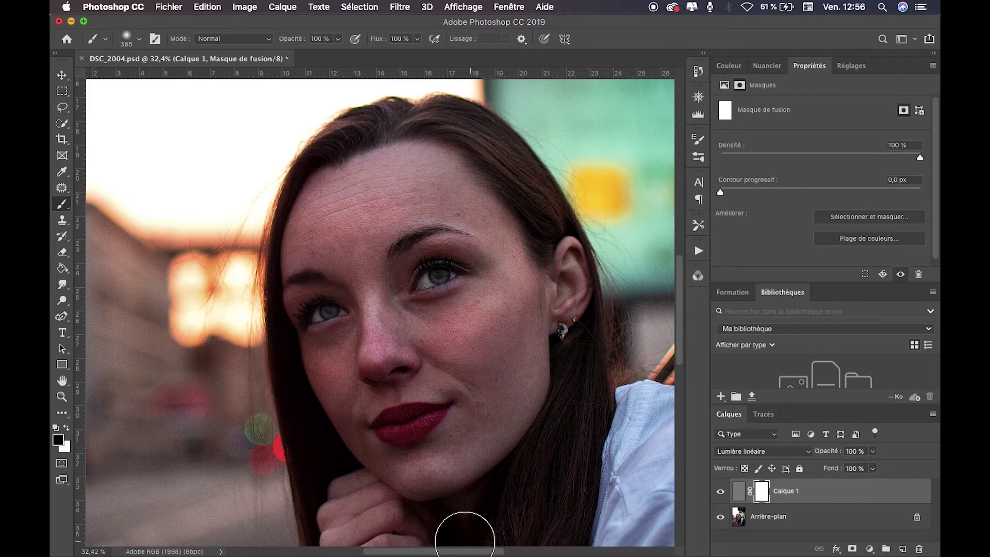
scroll(439, 549, "right", 3)
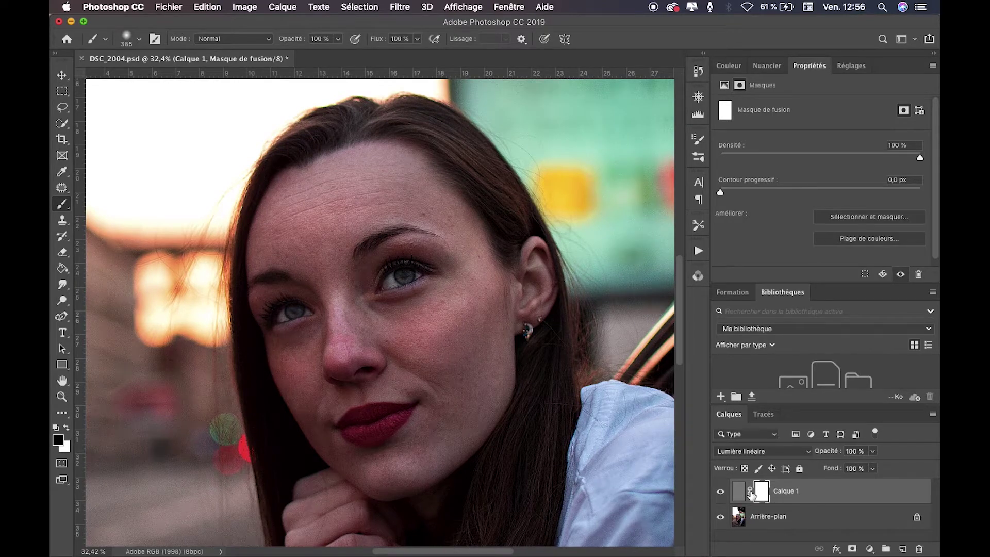
key("super+i")
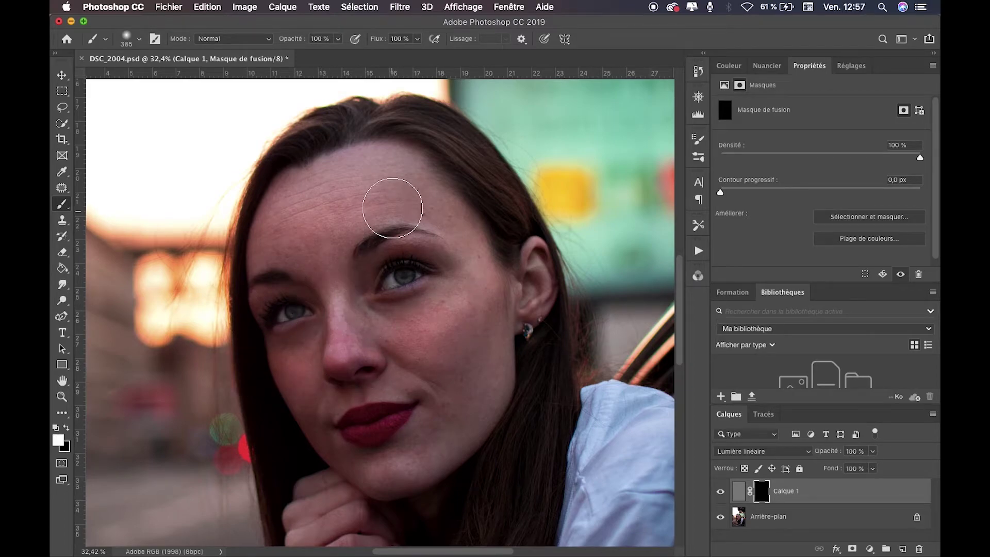
Paint white on Calque 1's mask over the eyes and lips with a soft 171 px brush, and compare with the layer hidden
right_click(415, 282)
left_click(541, 313)
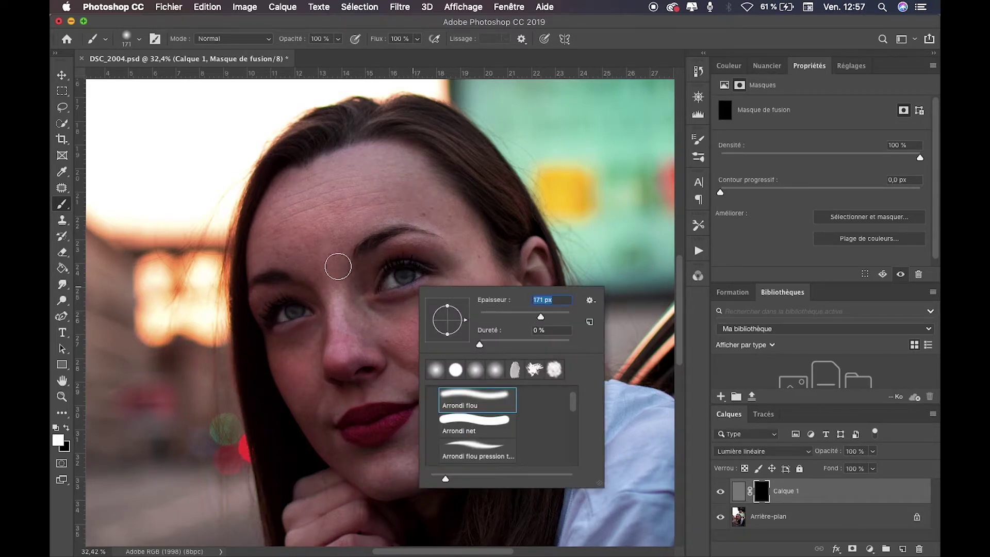
left_click(392, 282)
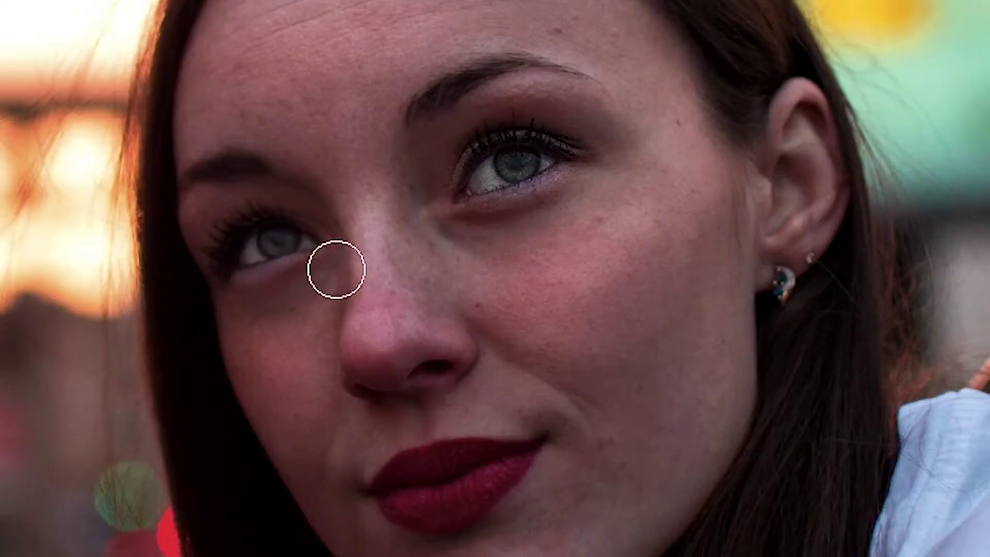
left_click(259, 252)
mouse_move(517, 457)
left_mouse_down()
mouse_move(428, 500)
mouse_move(424, 487)
mouse_move(556, 480)
left_mouse_up()
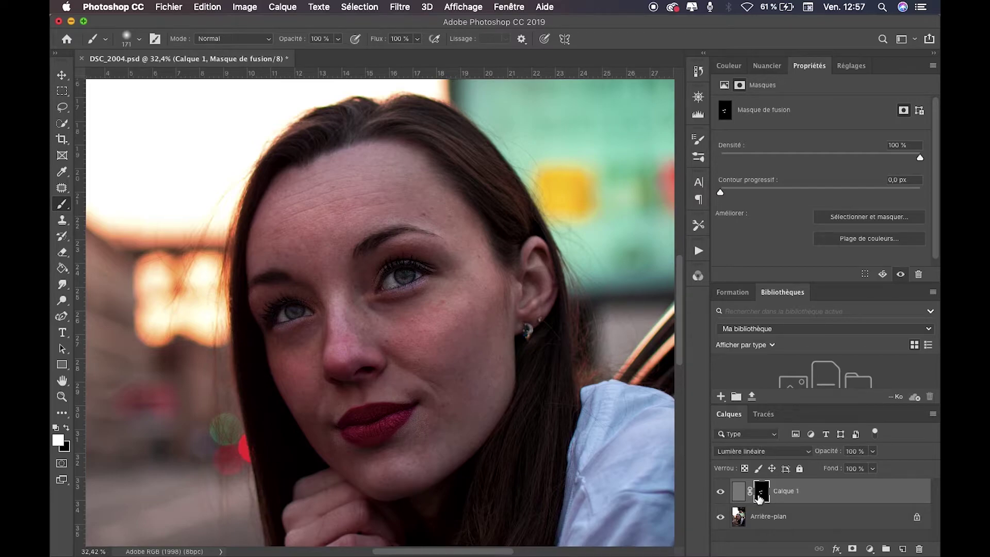
left_click(721, 494)
left_click(721, 493)
left_click(721, 493)
left_click(721, 493)
Paint black on the mask around both eyes with a soft 85 px brush to remove the sharpening from the surrounding skin
scroll(423, 318, "down", 3)
scroll(424, 318, "up", 4)
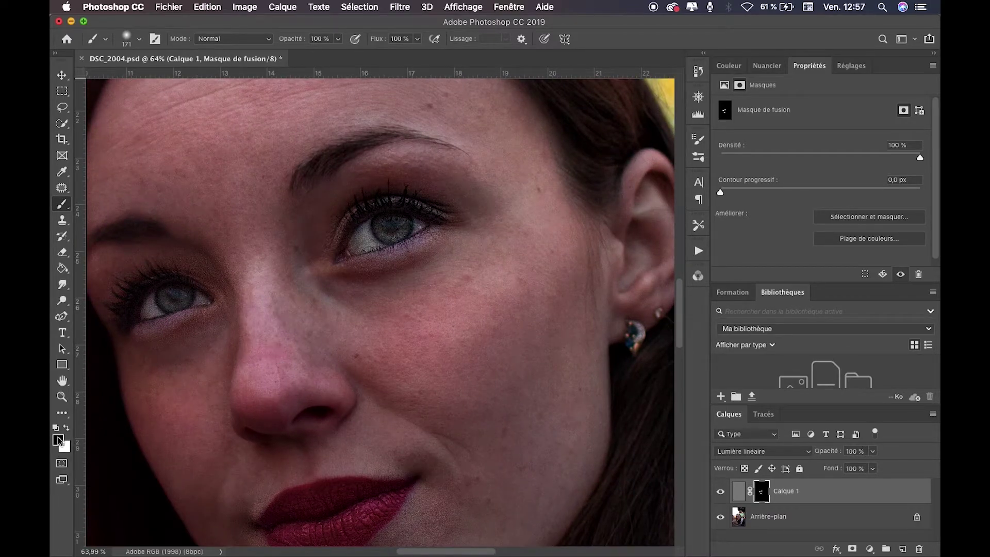
key("x")
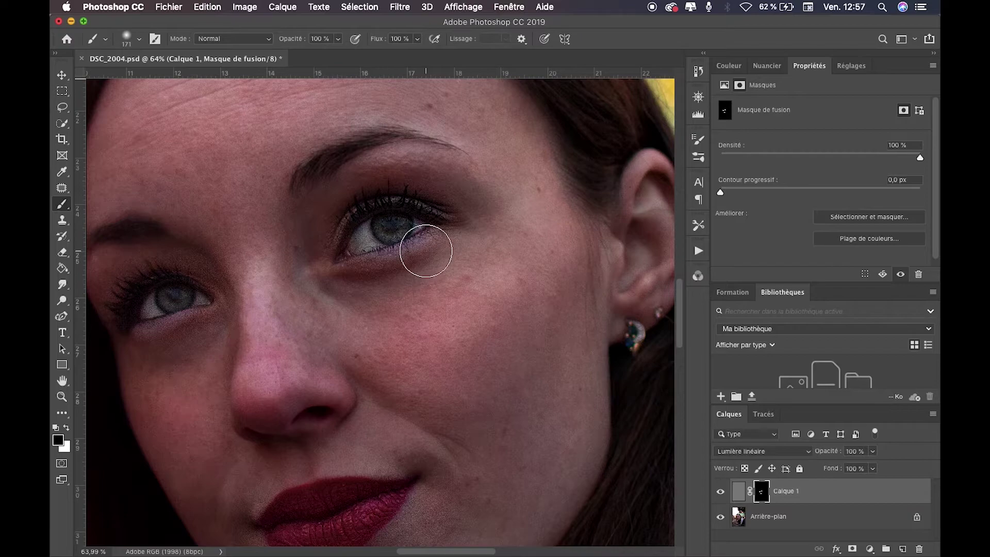
right_click(410, 250)
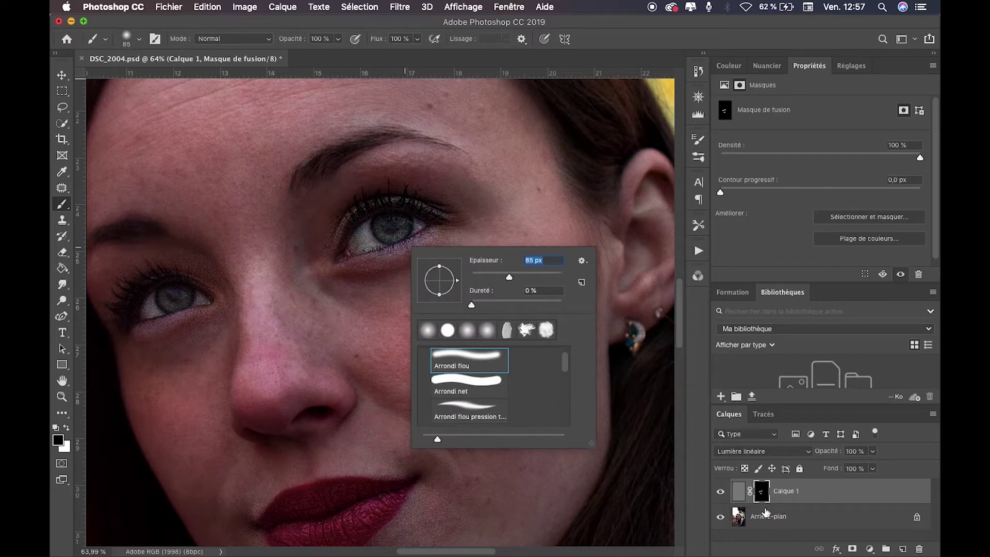
left_click(361, 234)
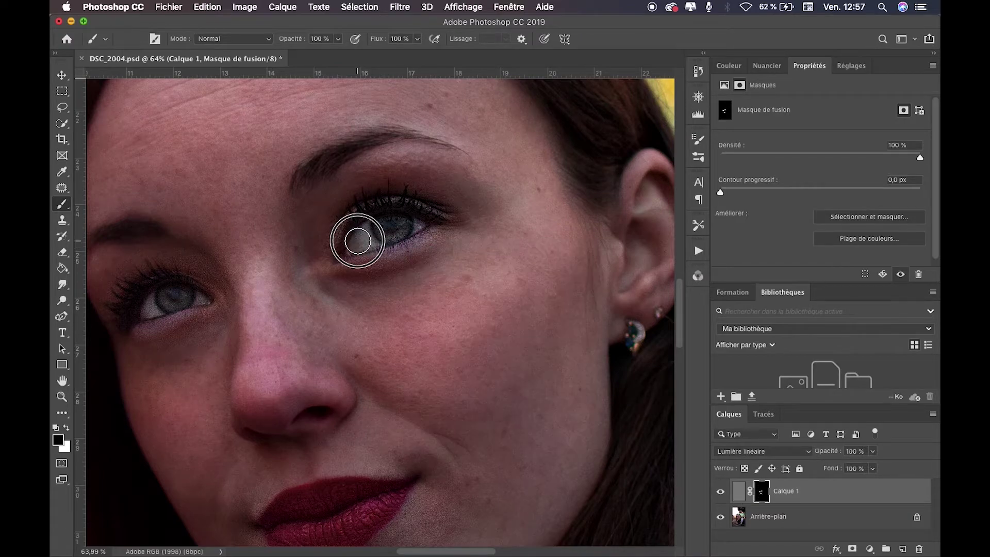
mouse_move(426, 229)
left_mouse_down()
mouse_move(347, 262)
mouse_move(422, 255)
mouse_move(442, 223)
left_mouse_up()
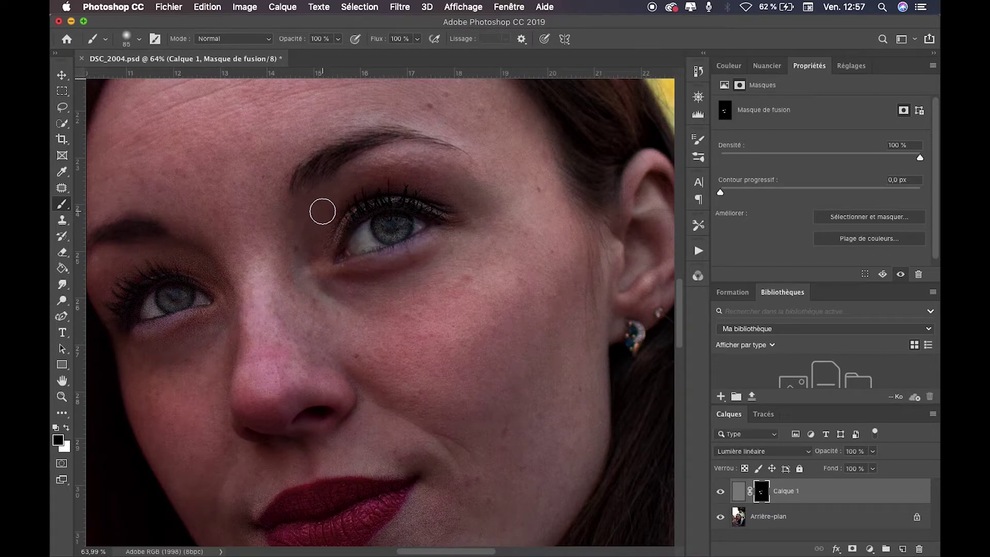
mouse_move(227, 320)
left_mouse_down()
mouse_move(144, 339)
mouse_move(169, 336)
mouse_move(203, 273)
mouse_move(152, 267)
left_mouse_up()
left_click(227, 255)
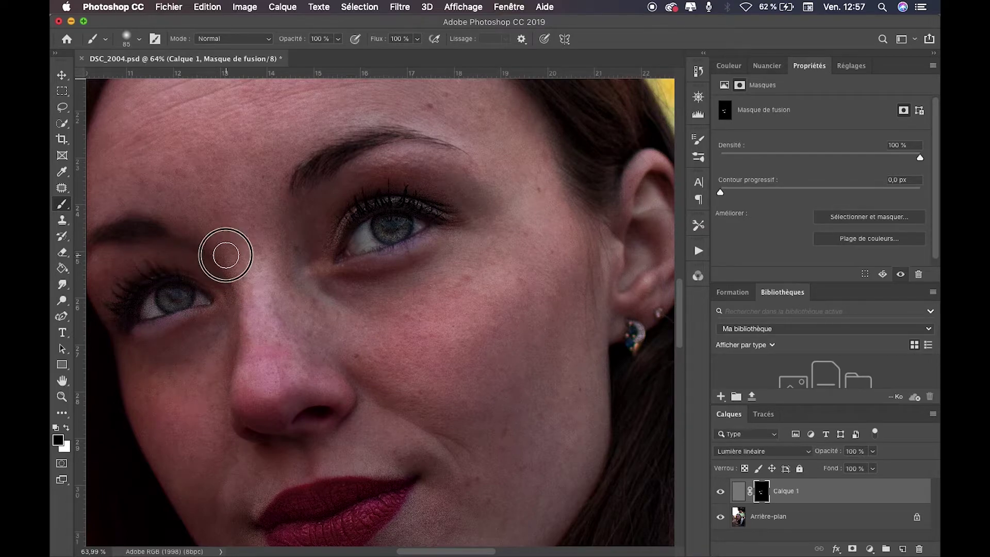
Paint black on the mask along the edges of the lips to clear the sharpening from the nearby skin
scroll(476, 495, "down", 3)
mouse_move(450, 434)
left_mouse_down()
mouse_move(402, 478)
mouse_move(471, 443)
mouse_move(433, 460)
mouse_move(421, 434)
mouse_move(358, 492)
left_mouse_up()
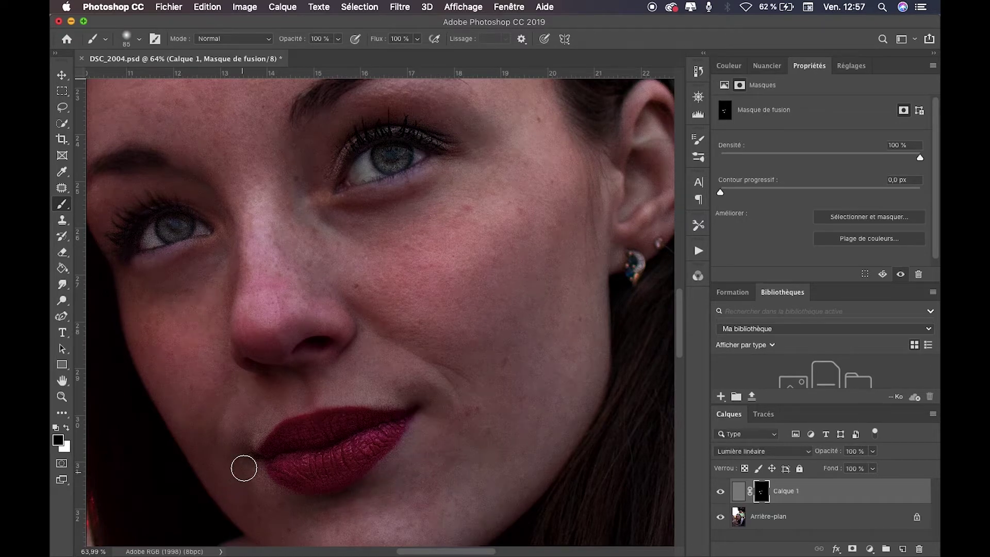
mouse_move(243, 466)
left_mouse_down()
mouse_move(257, 482)
mouse_move(304, 500)
mouse_move(341, 486)
left_mouse_up()
Lower Calque 1's opacity to 59 %
scroll(363, 439, "down", 3)
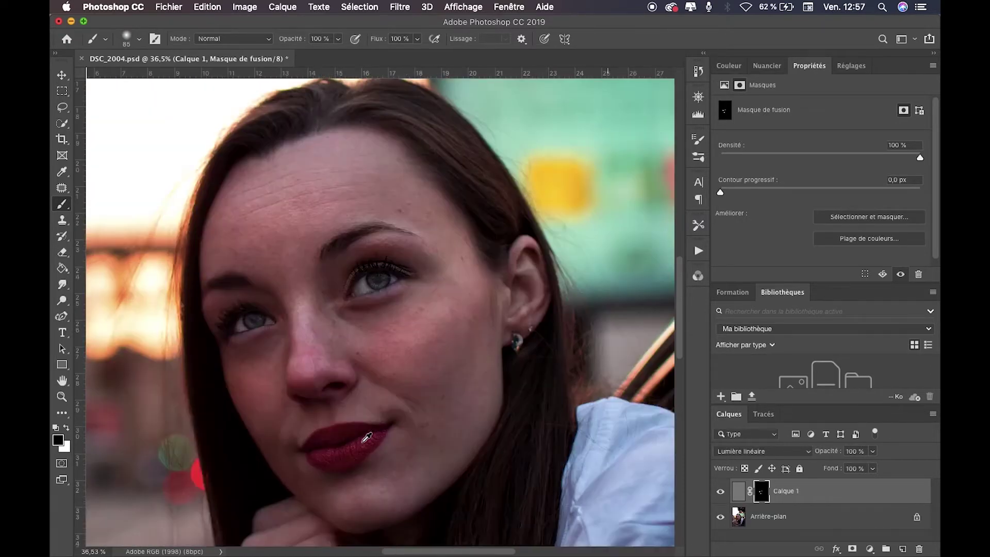
scroll(365, 439, "up", 2)
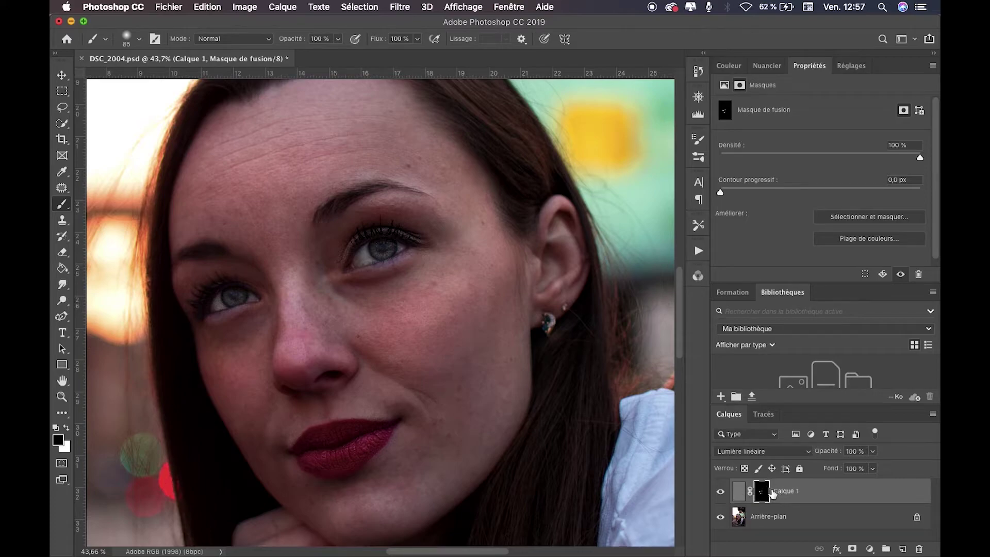
left_click_drag(827, 453, 826, 453)
left_click_drag(828, 457, 917, 444)
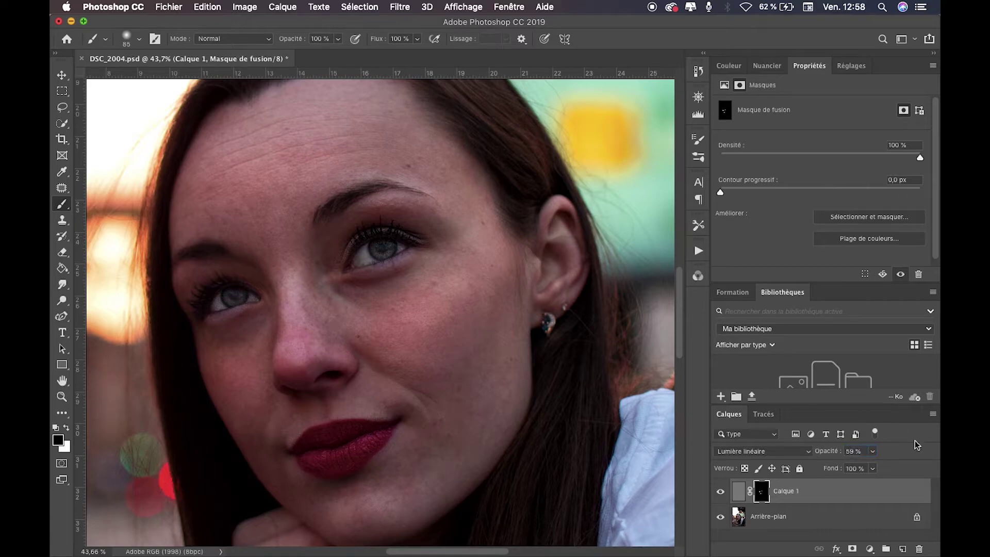
Merge Calque 1 down into the background and duplicate the result as a new layer
left_click(737, 497)
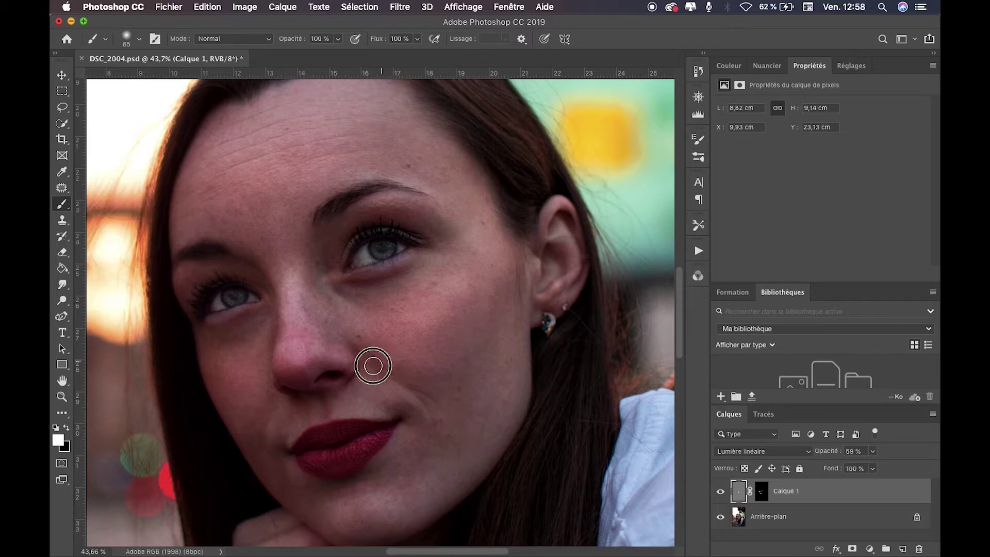
left_click(763, 495)
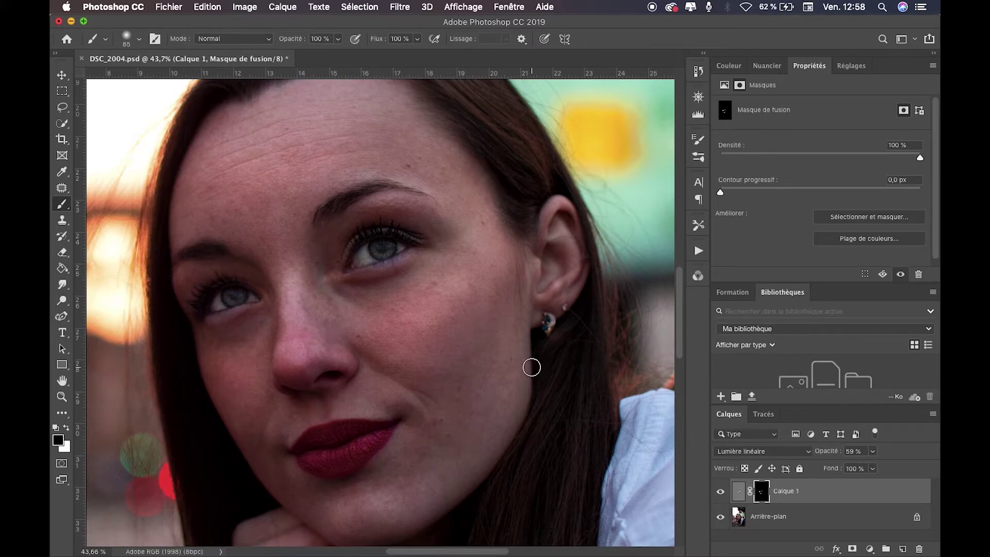
key("super+e")
key("super+j")
Apply the Passe-haut filter to the duplicated layer with a radius of 2,1 pixels
left_click(393, 7)
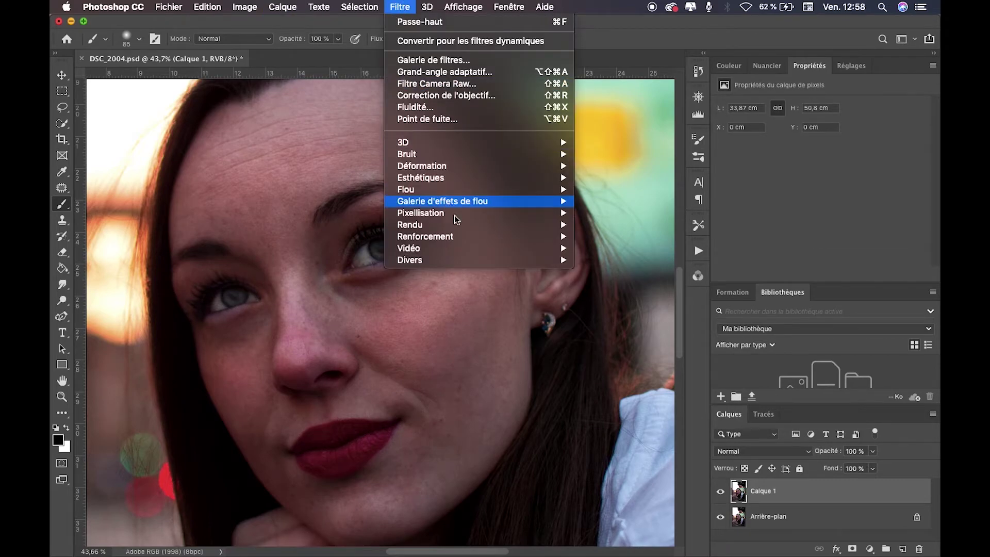
mouse_move(546, 261)
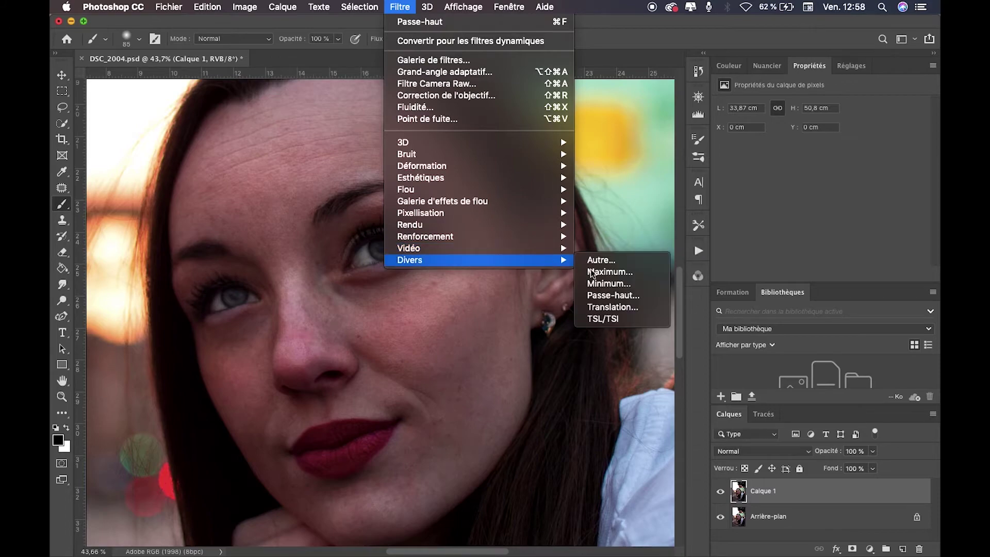
left_click(603, 295)
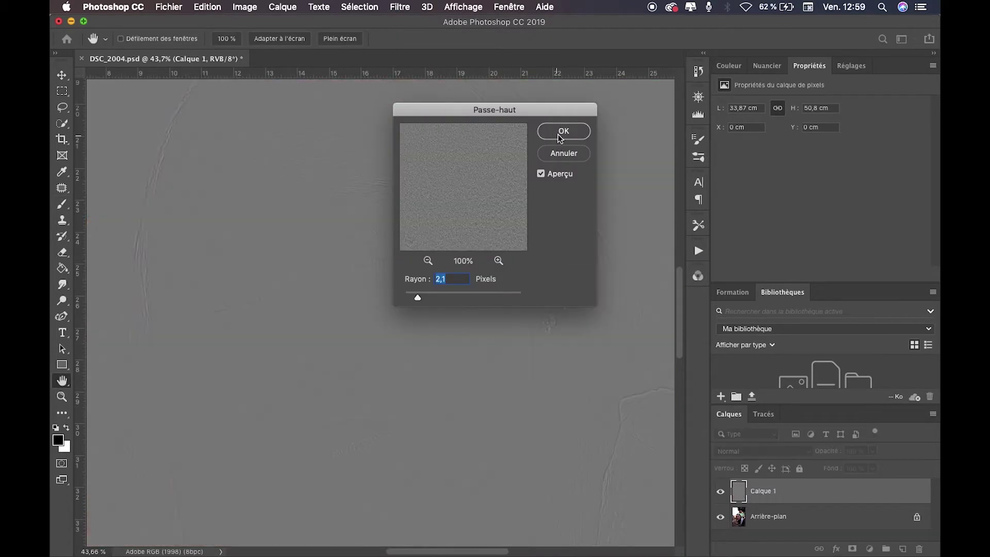
left_click(563, 131)
key("b")
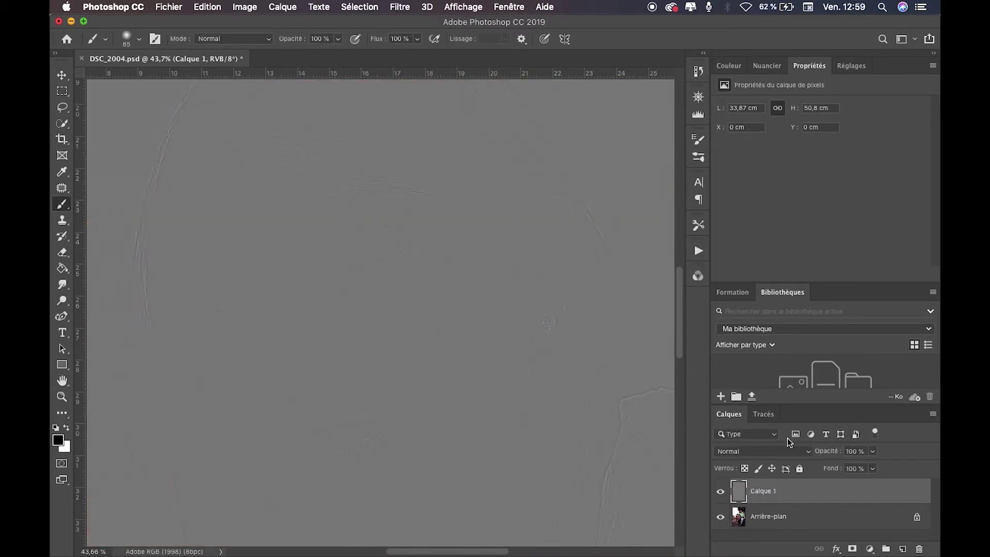
Set the filtered layer's blend mode to Lumière linéaire and add a white layer mask to it
left_click(762, 451)
left_click(758, 449)
left_click(852, 549)
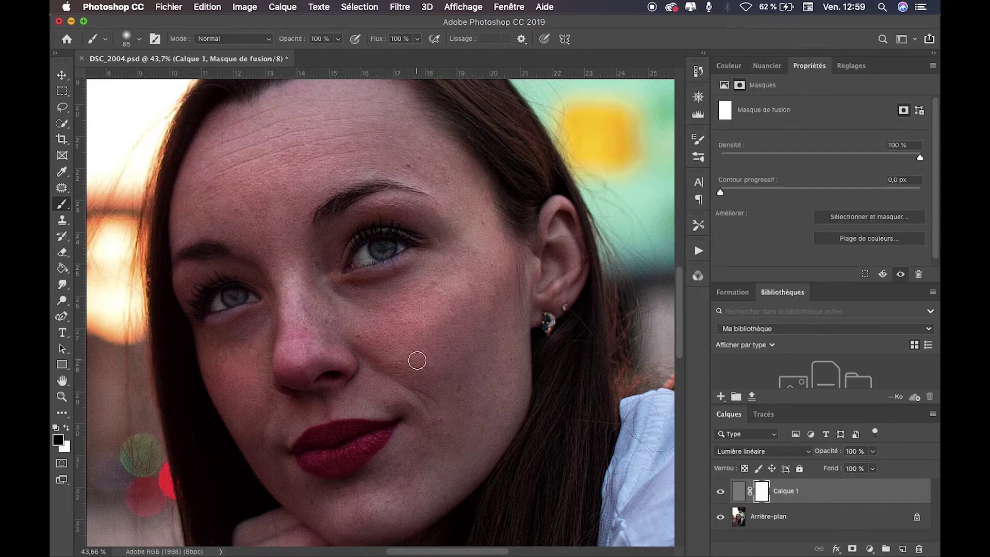
Paint black on the white mask over the eyes and lips with a soft 344 px brush to hide the sharpening there
key("x")
right_click(334, 359)
left_click_drag(444, 385, 466, 385)
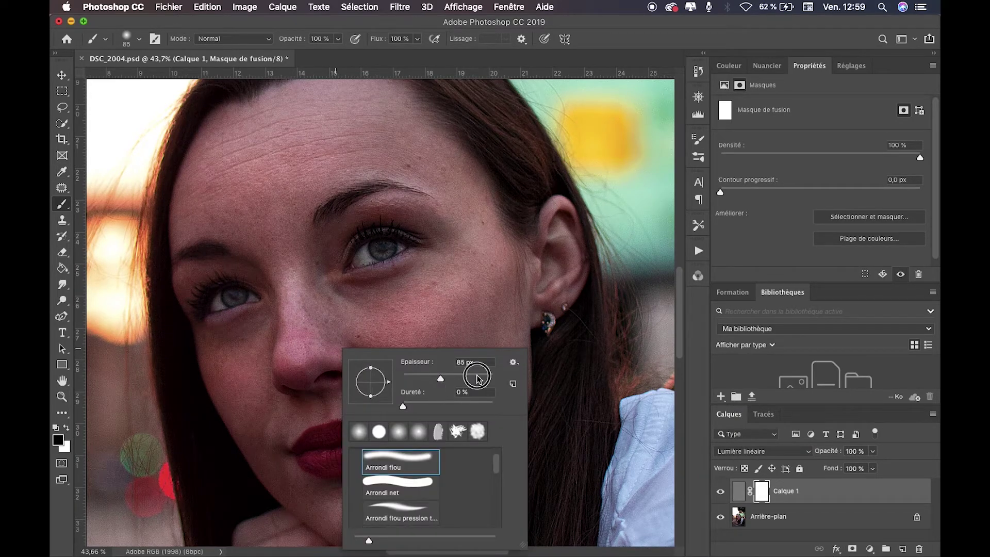
key("Return")
left_click(232, 307)
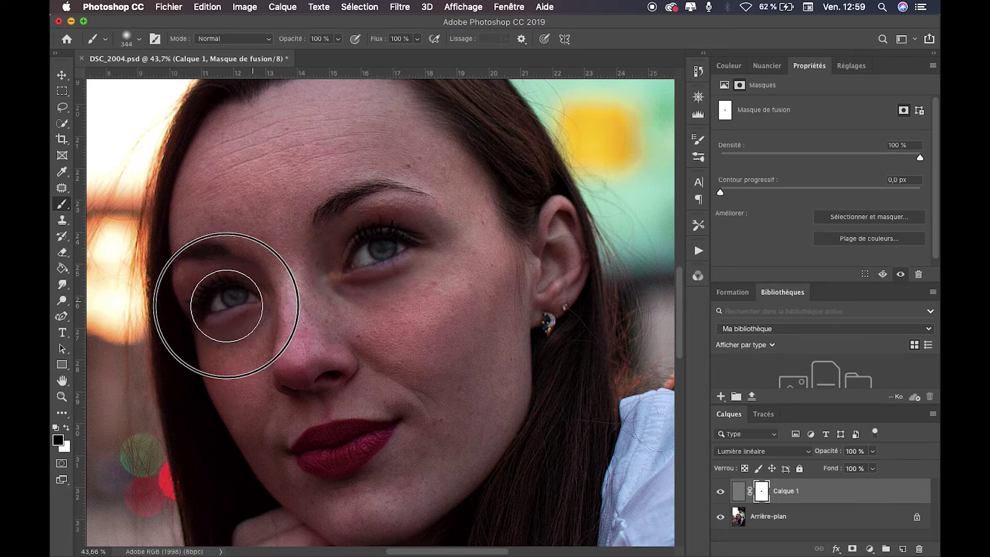
mouse_move(320, 415)
left_mouse_down()
mouse_move(297, 447)
mouse_move(348, 442)
left_mouse_up()
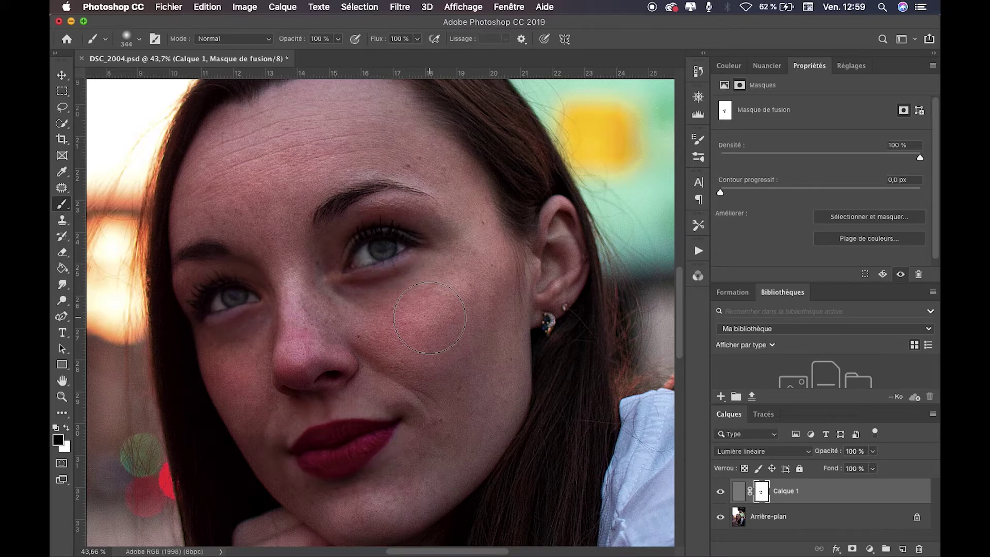
Add a Teinte/Saturation adjustment layer with the Rouges saturation at -62, sampled from the skin, and invert its mask to black
key("super+u")
left_click(724, 123)
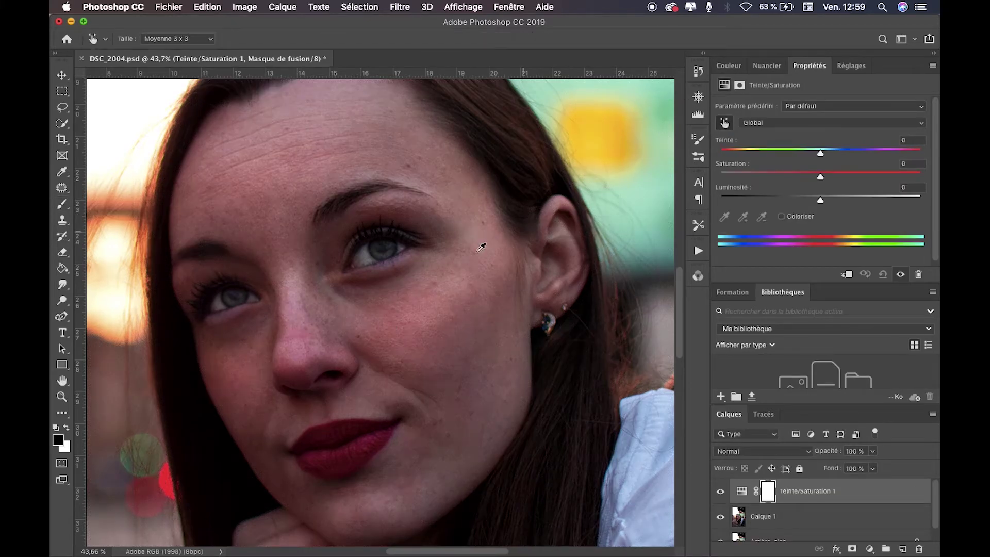
left_click(304, 336)
mouse_move(753, 177)
left_mouse_down()
mouse_move(781, 178)
mouse_move(758, 177)
left_mouse_up()
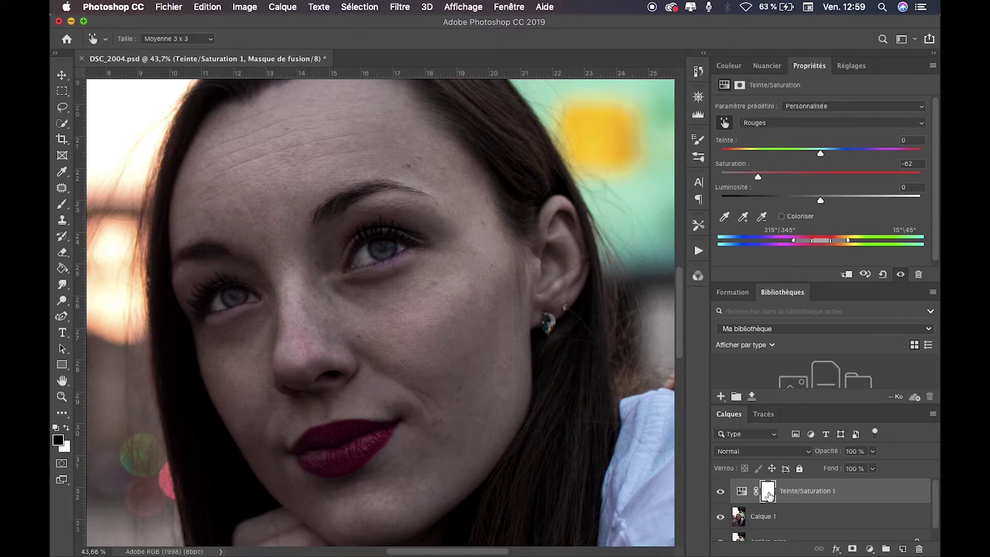
key("super+i")
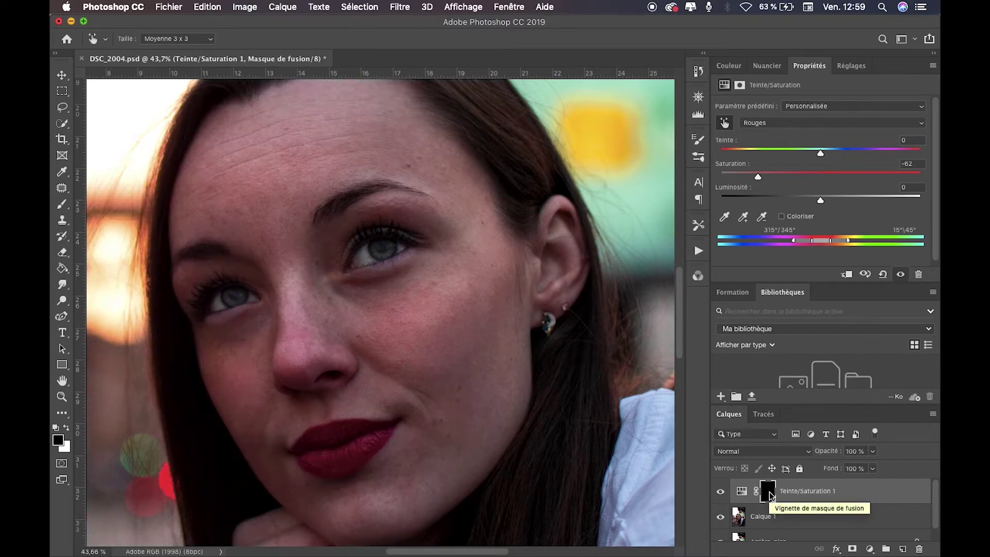
key("b")
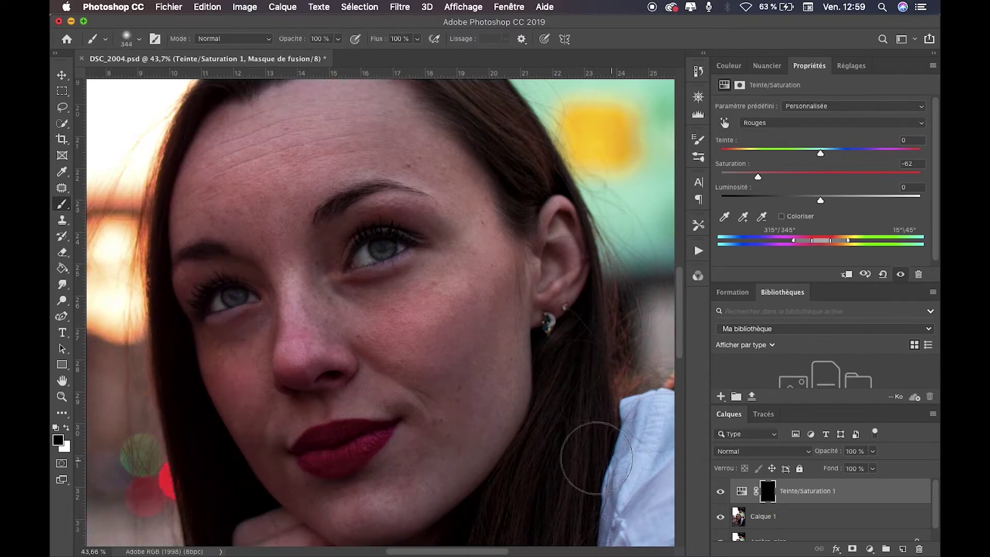
Switch the painting colour to white and set the soft brush size to 82 px for the Teinte/Saturation layer's mask
key("x")
right_click(268, 397)
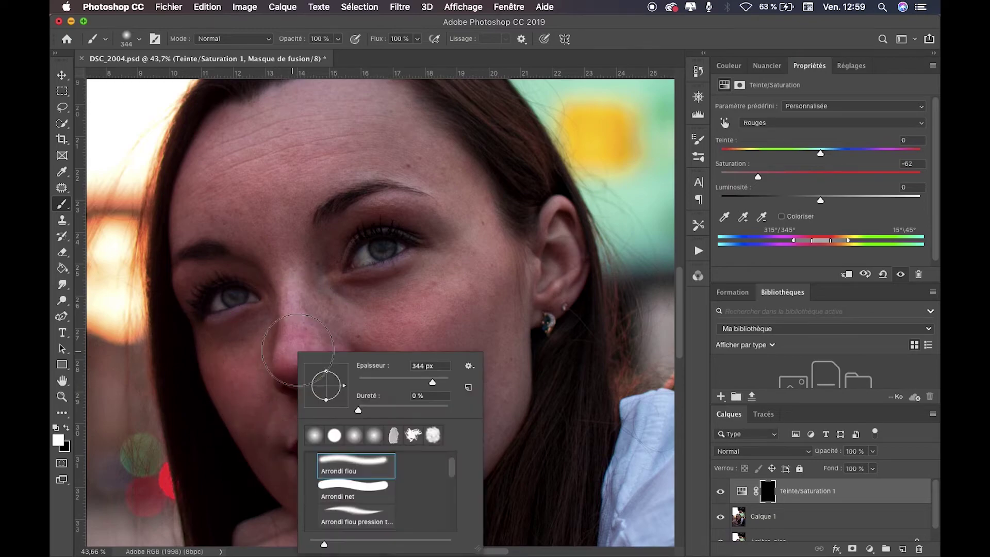
left_click_drag(410, 383, 396, 384)
key("Return")
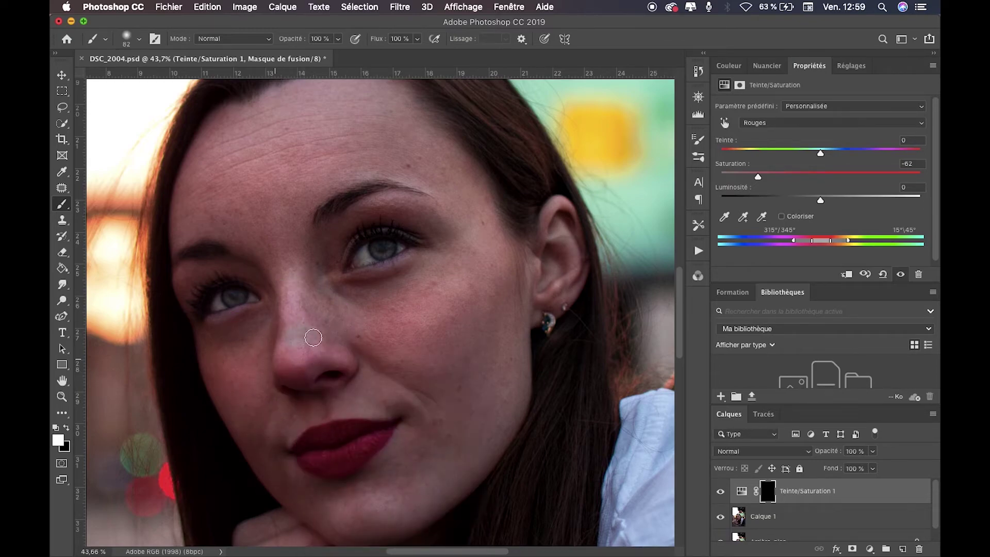
Lower the Teinte/Saturation layer's opacity to 38 % and compare the portrait with and without the adjustment
left_click_drag(833, 457, 793, 456)
left_click(721, 492)
left_click(720, 492)
left_click(721, 492)
left_click(722, 493)
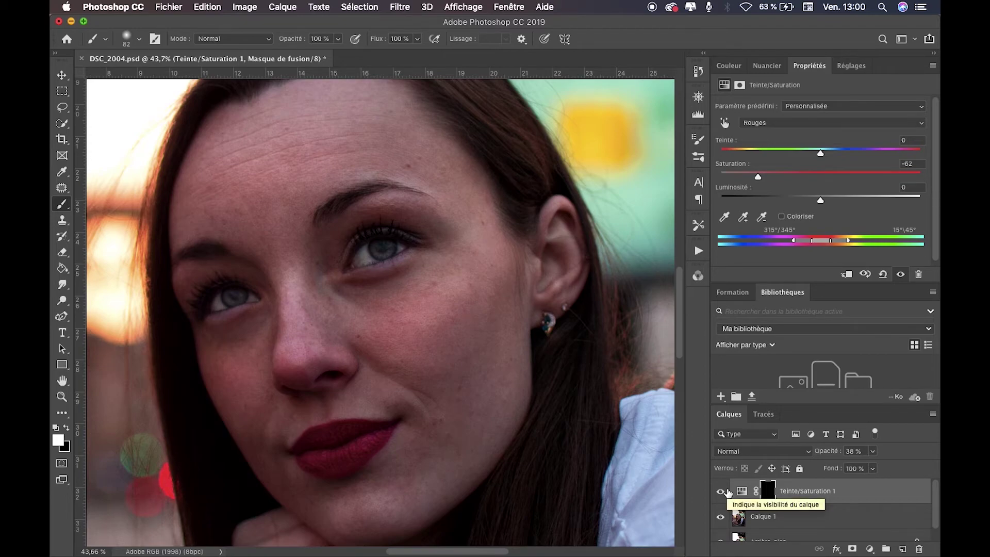
Delete the layer mask from the Teinte/Saturation adjustment layer
right_click(768, 492)
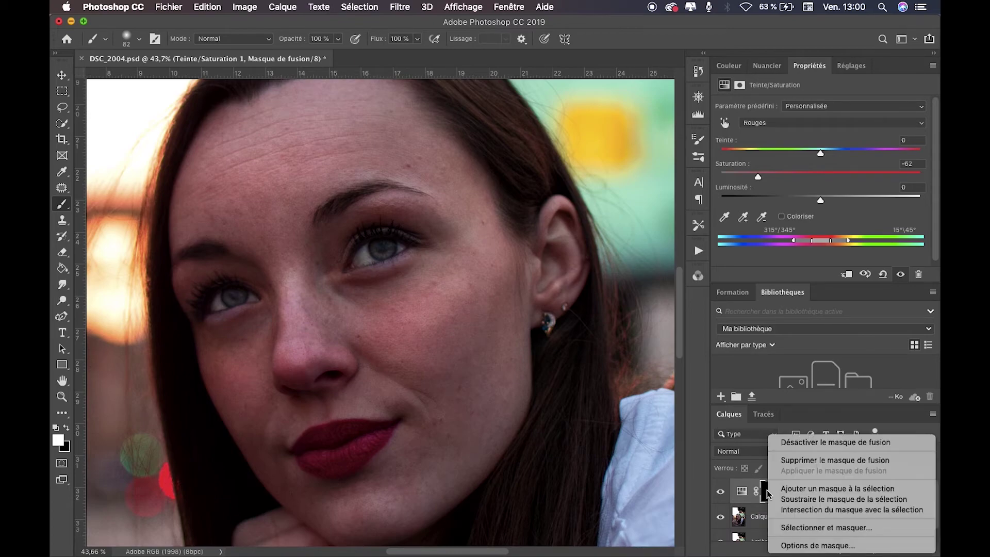
left_click(804, 460)
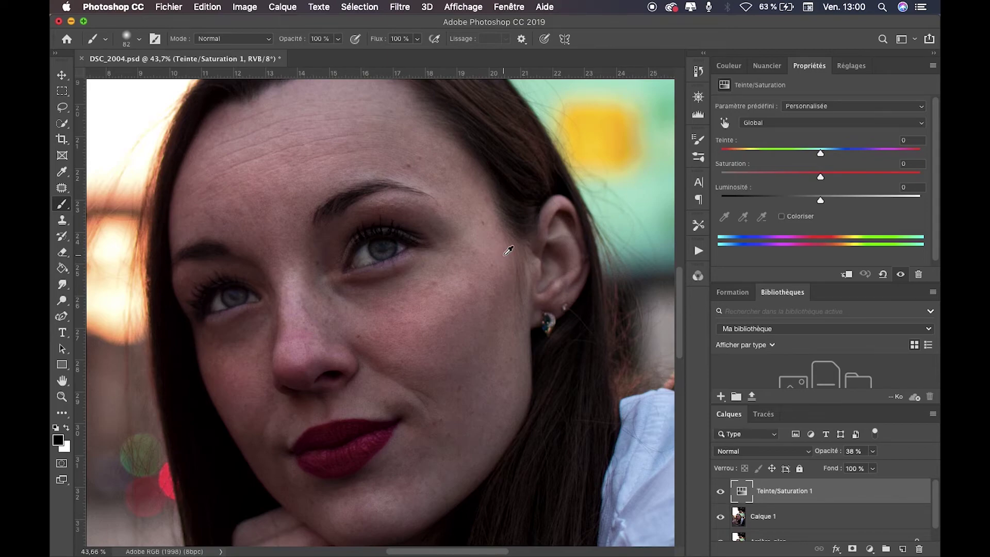
scroll(508, 250, "down", 3)
scroll(507, 250, "down", 2)
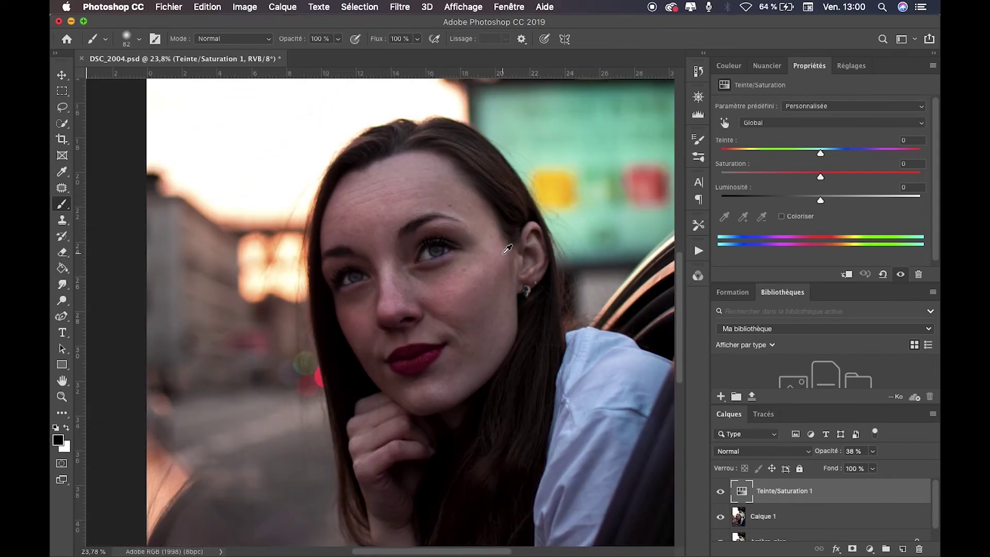